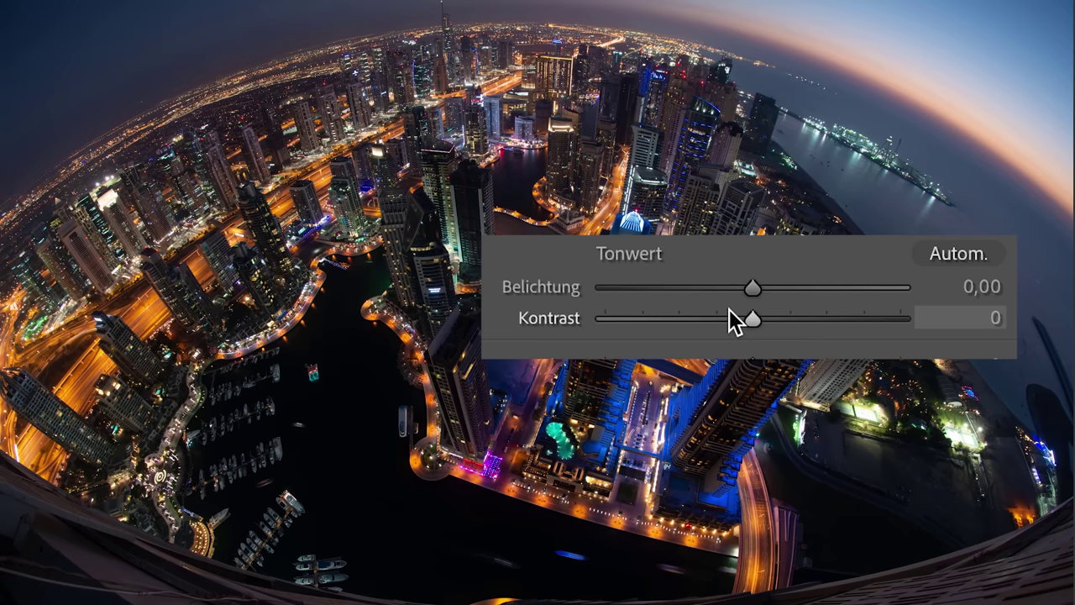
Step: Try a contrast boost, then settle Highlights (Lichter) at -25 and Shadows (Tiefen) at +58
mouse_move(749, 317)
mouse_down()
mouse_move(873, 317)
mouse_move(853, 318)
mouse_up()
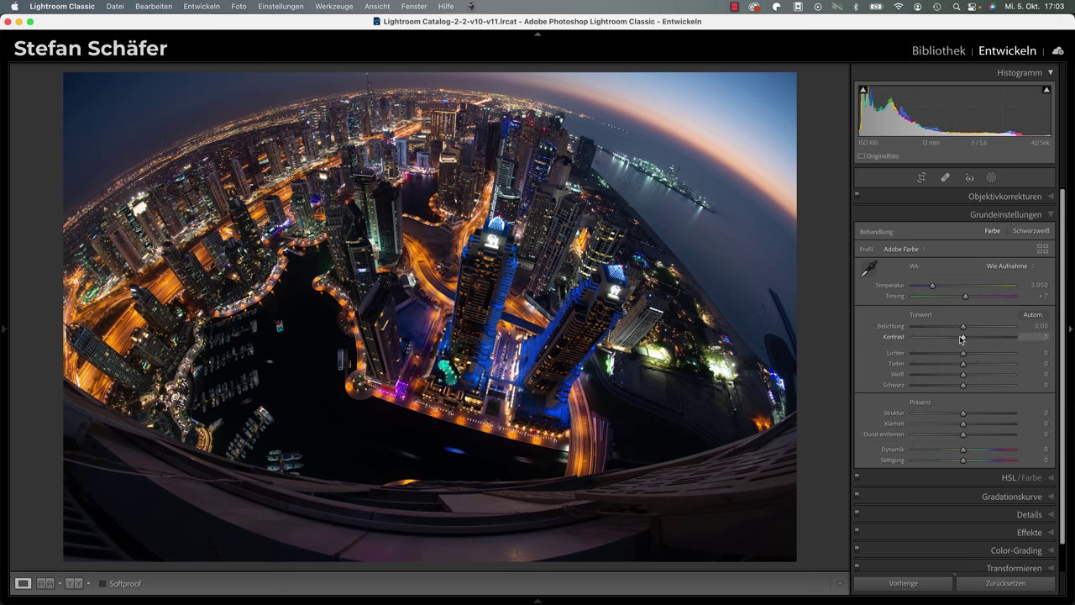
mouse_move(963, 337)
mouse_down()
mouse_move(1004, 339)
mouse_move(963, 341)
mouse_up()
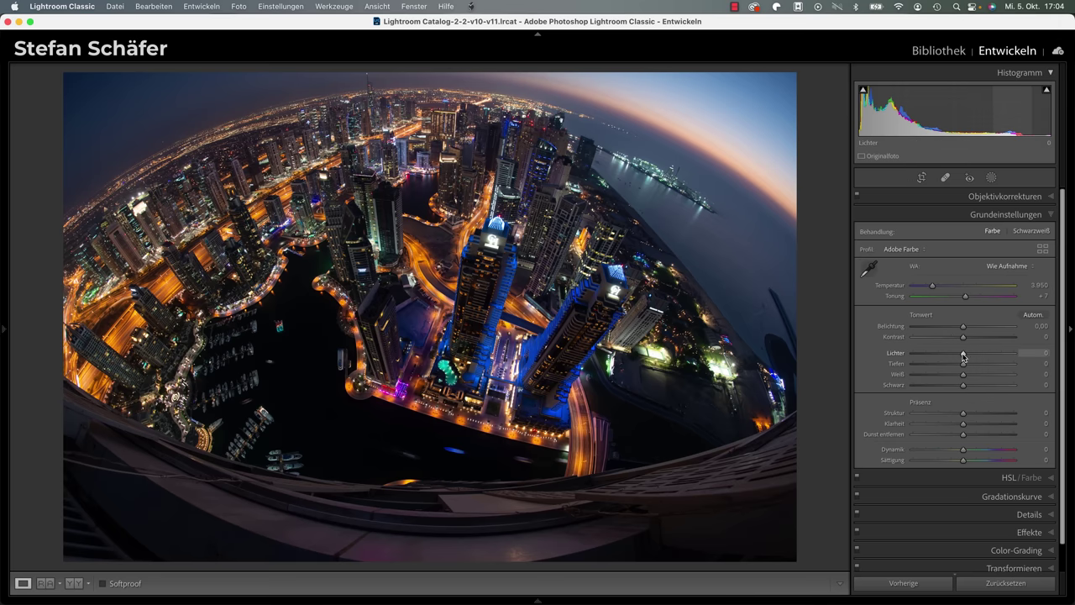
drag(963, 354, 901, 359)
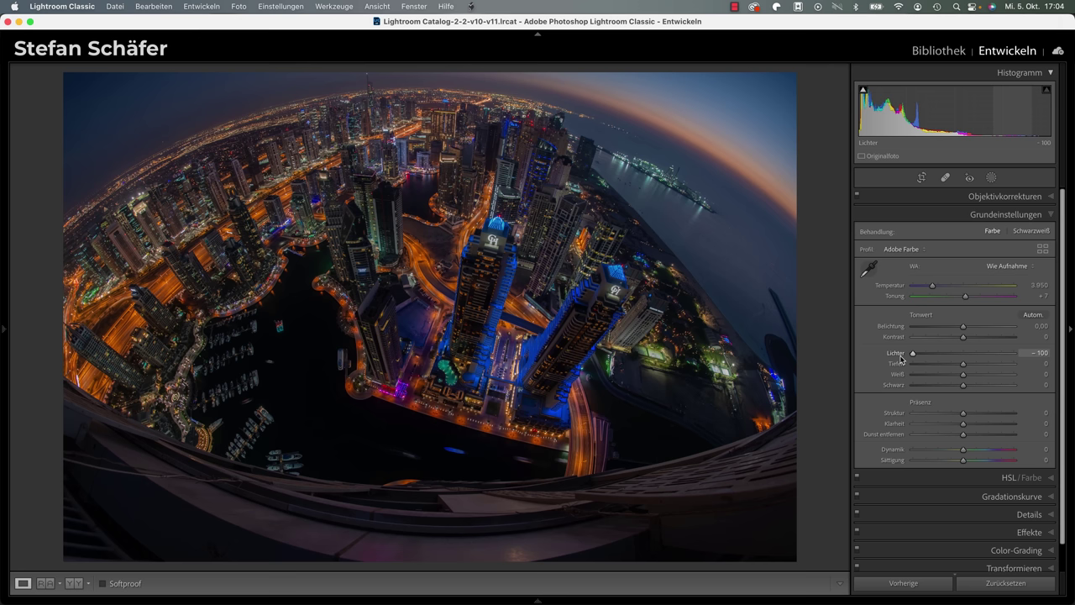
drag(901, 360, 950, 357)
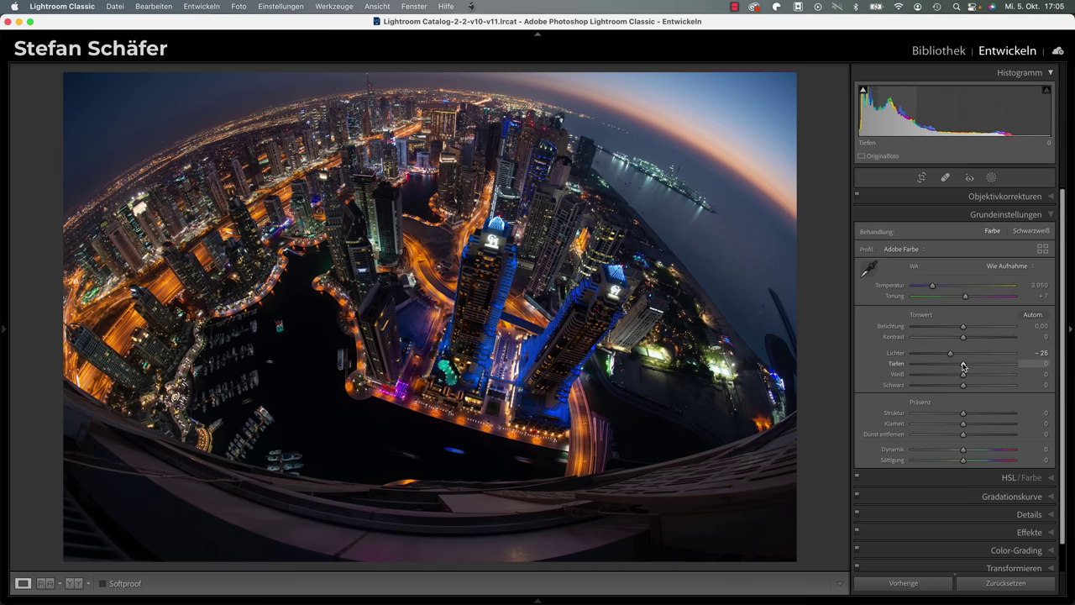
drag(964, 366, 994, 366)
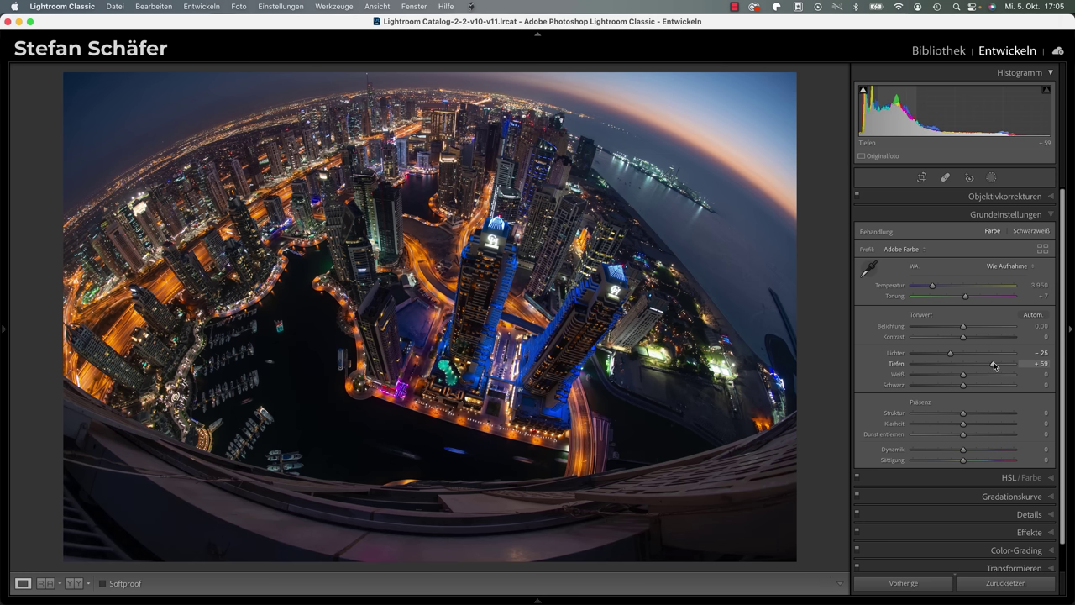
drag(994, 366, 991, 366)
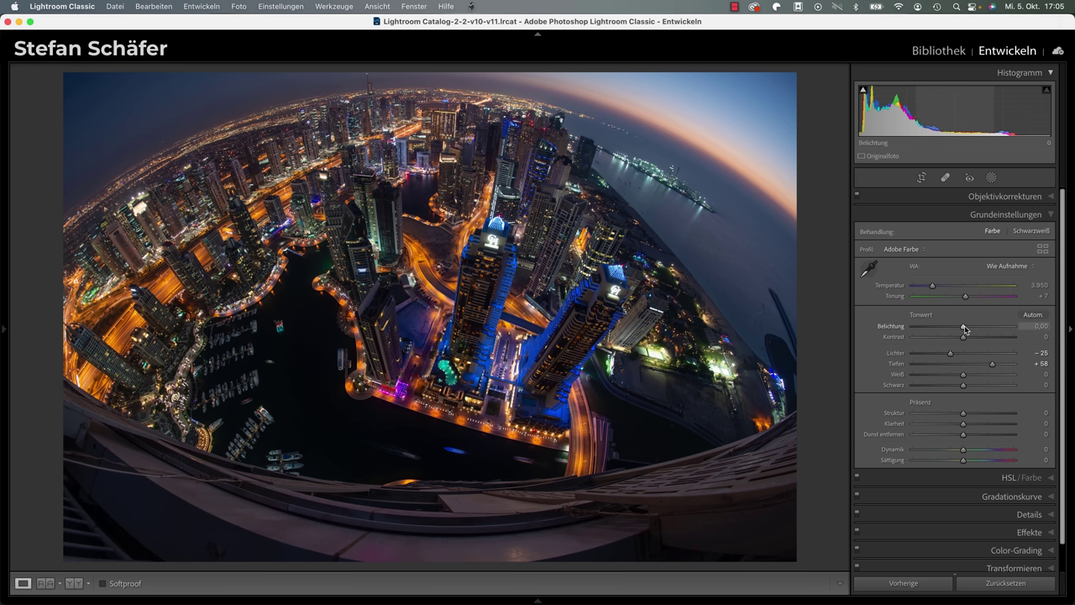
Step: Raise Exposure (Belichtung) in the Basic panel to +0,60
drag(964, 327, 970, 328)
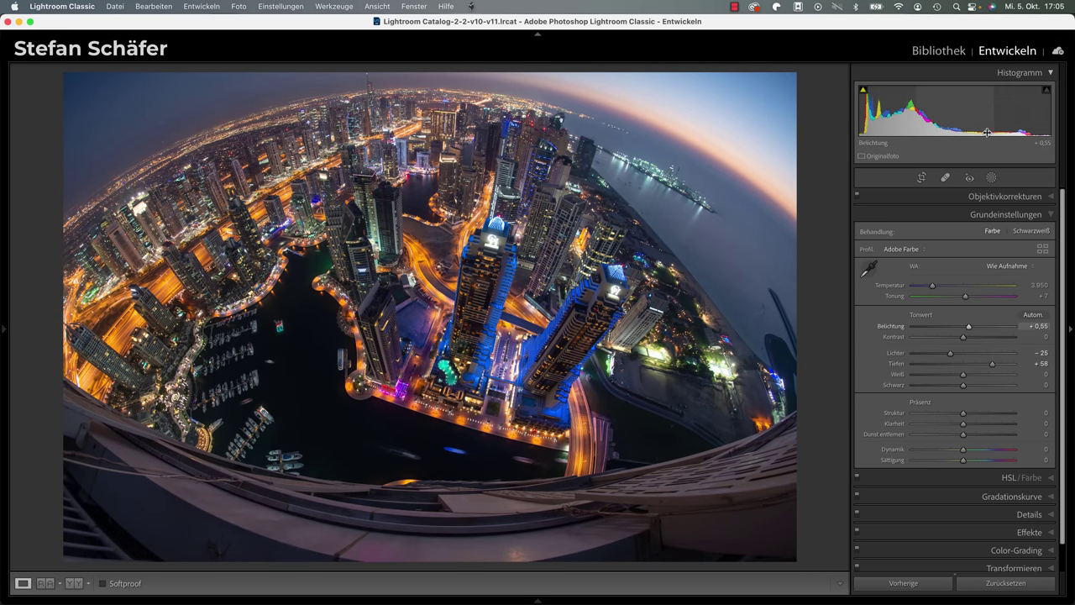
drag(971, 329, 973, 330)
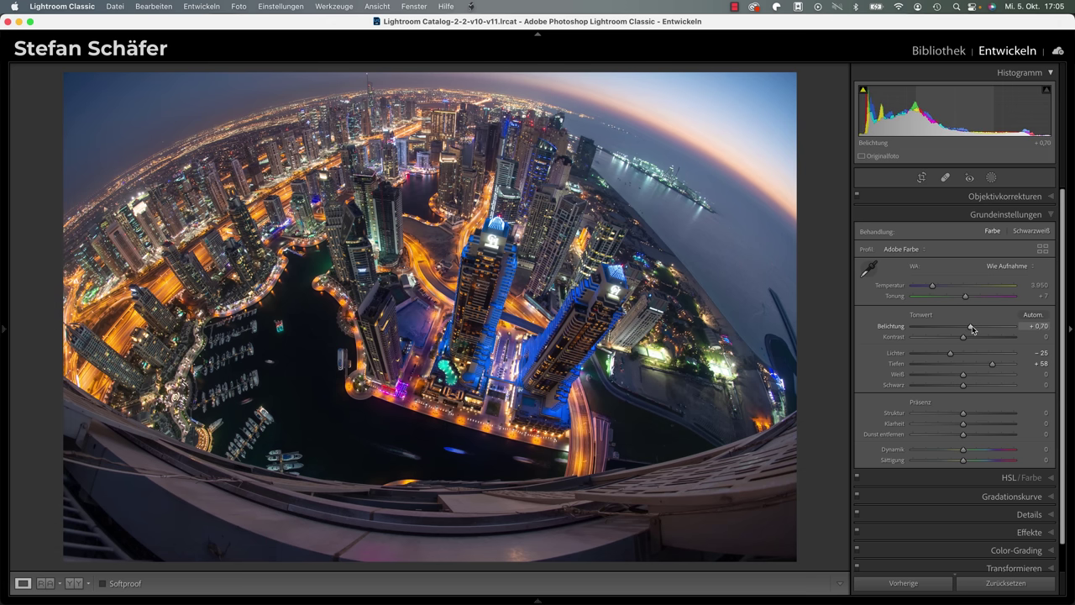
drag(971, 329, 970, 329)
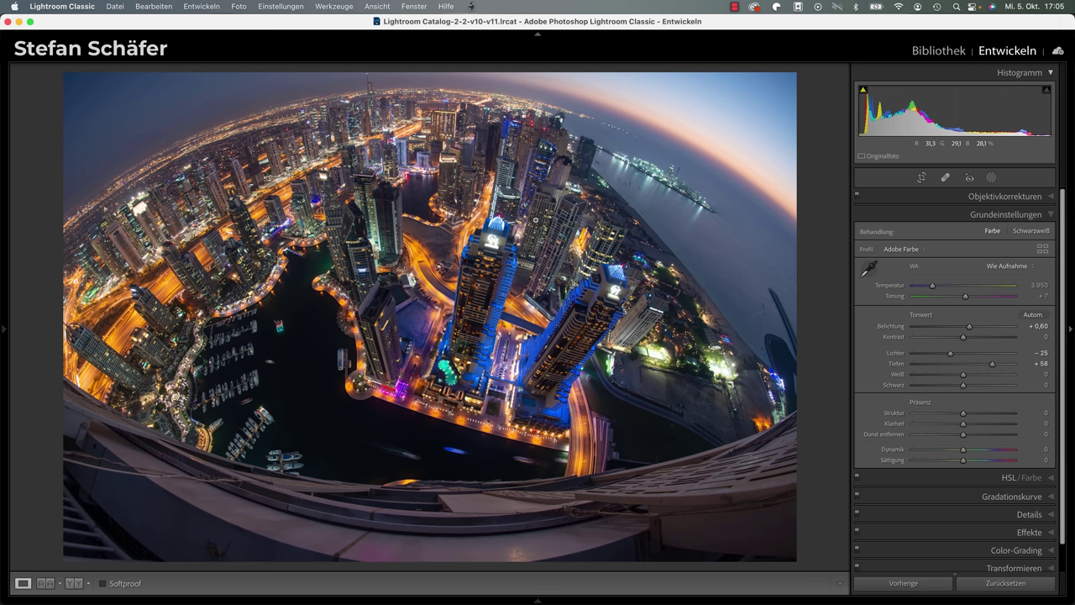
Step: Keep Contrast at 0 and set Whites (Weiß) to +10 and Blacks (Schwarz) to +17
mouse_move(964, 341)
mouse_down()
mouse_move(1021, 345)
mouse_move(965, 344)
mouse_up()
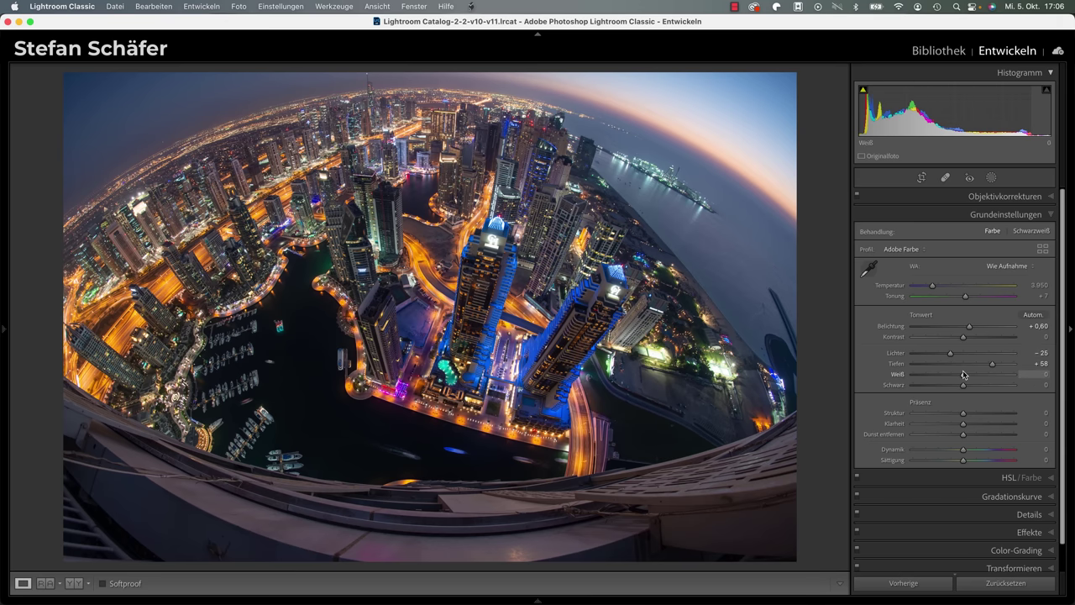
mouse_move(963, 375)
mouse_down()
mouse_move(984, 376)
mouse_move(970, 377)
mouse_up()
mouse_move(962, 385)
mouse_down()
mouse_move(944, 388)
mouse_move(970, 387)
mouse_up()
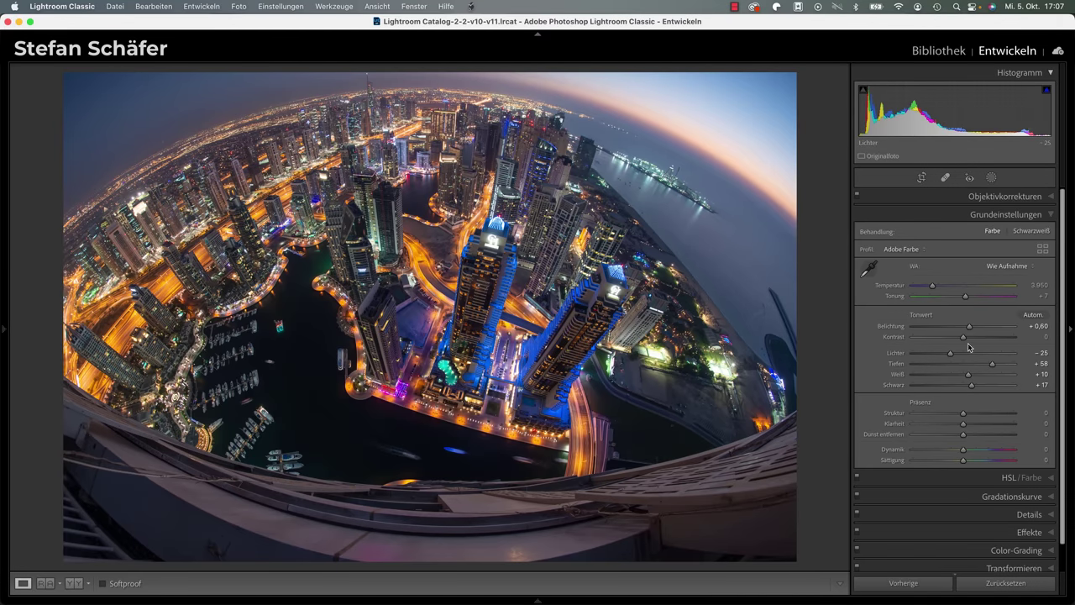
Step: Retune to Exposure +0,50, Whites +20, Highlights -38 and Shadows +50
drag(969, 330, 968, 332)
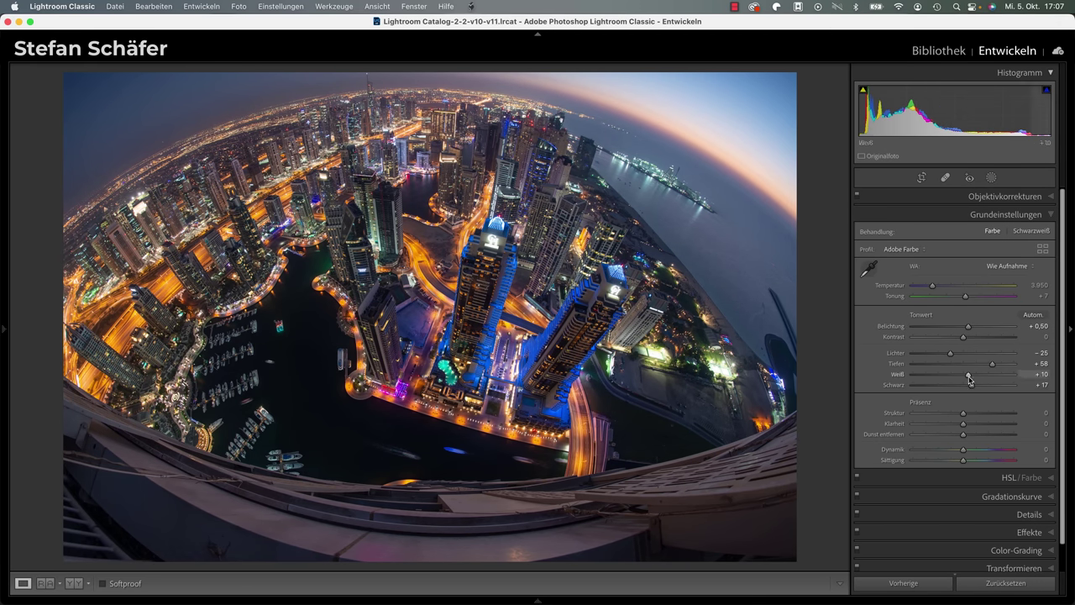
drag(969, 379, 972, 380)
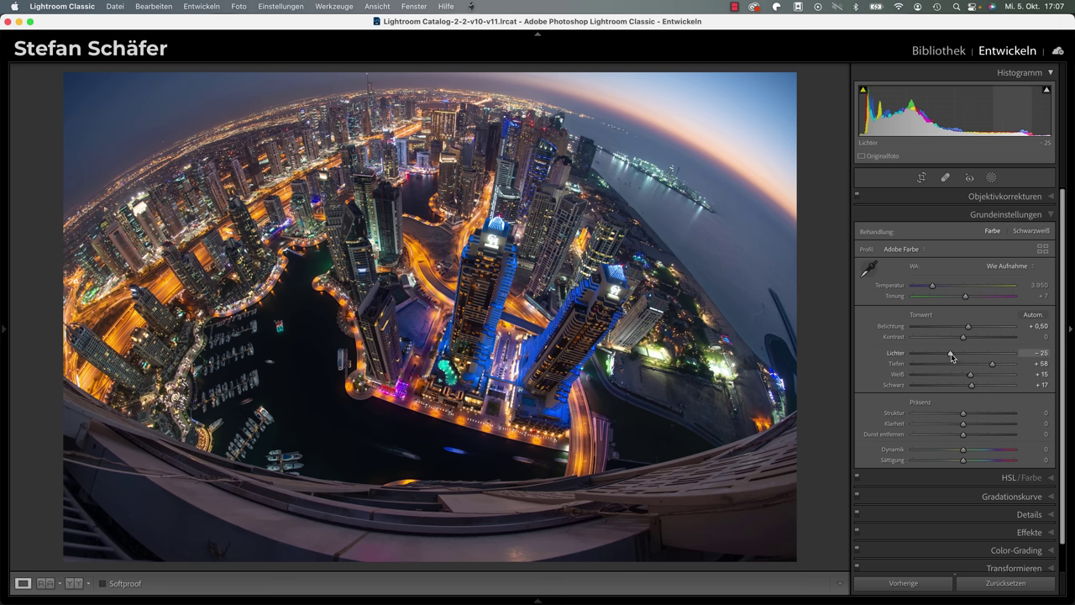
drag(952, 356, 973, 377)
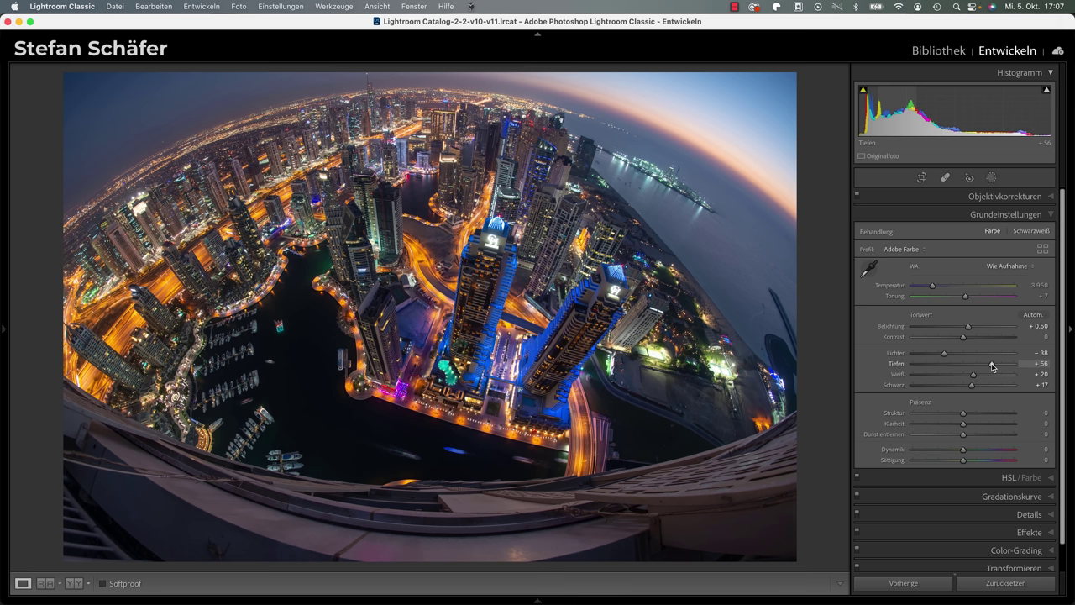
drag(992, 365, 987, 367)
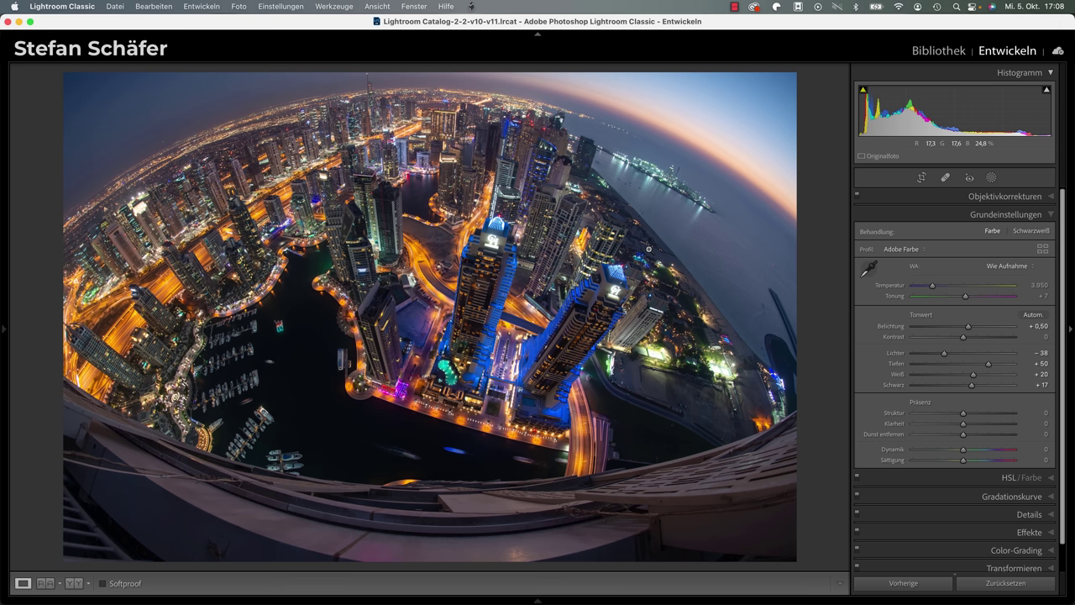
scroll(983, 211, down, 1)
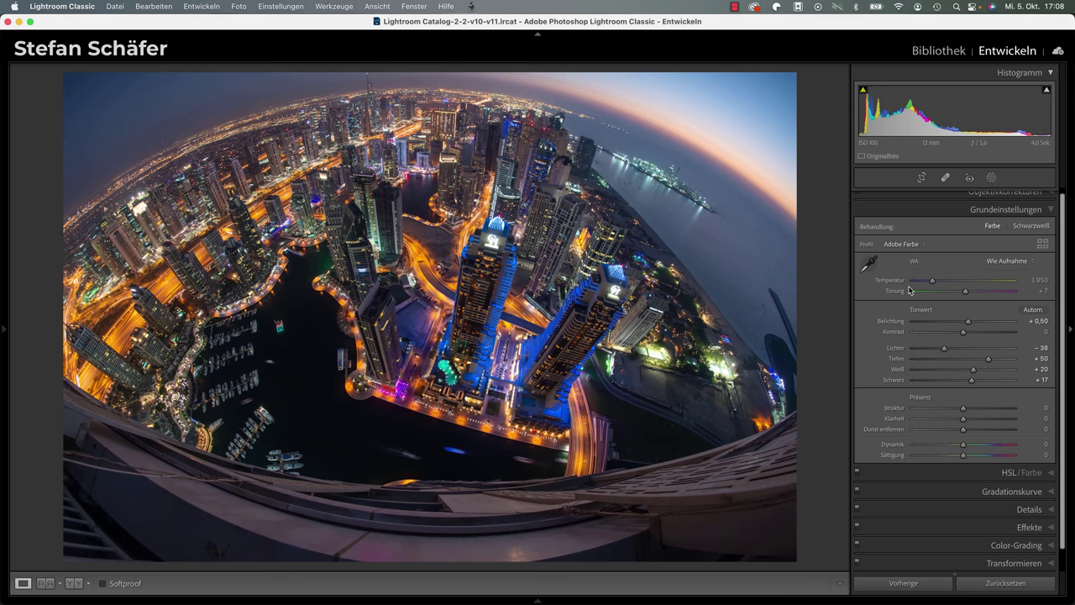
scroll(908, 289, up, 1)
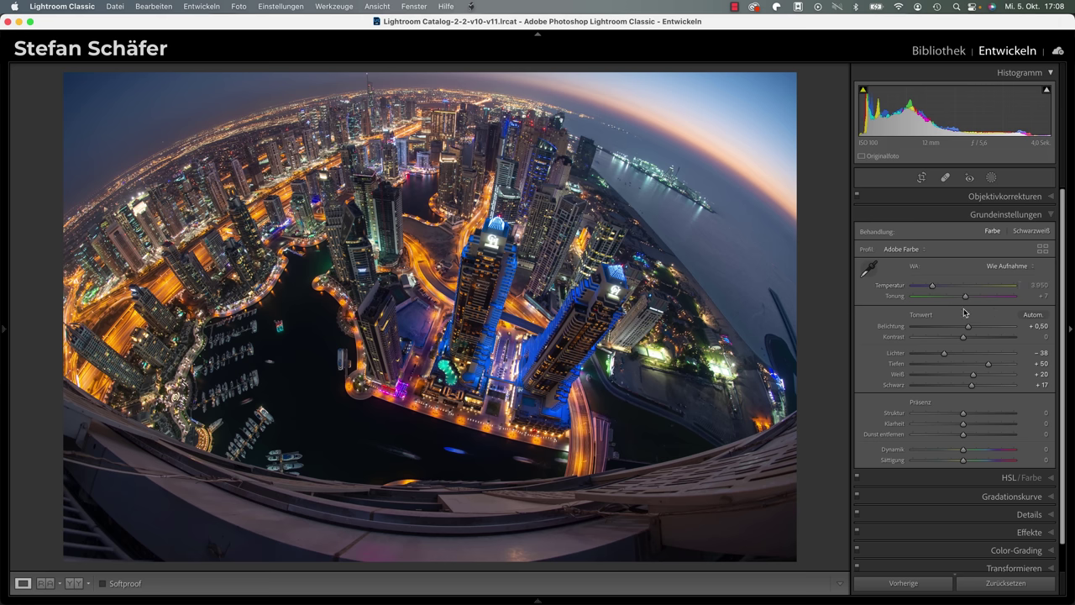
Step: Add a Luminance Range mask and narrow its range to about 30–70
click(992, 178)
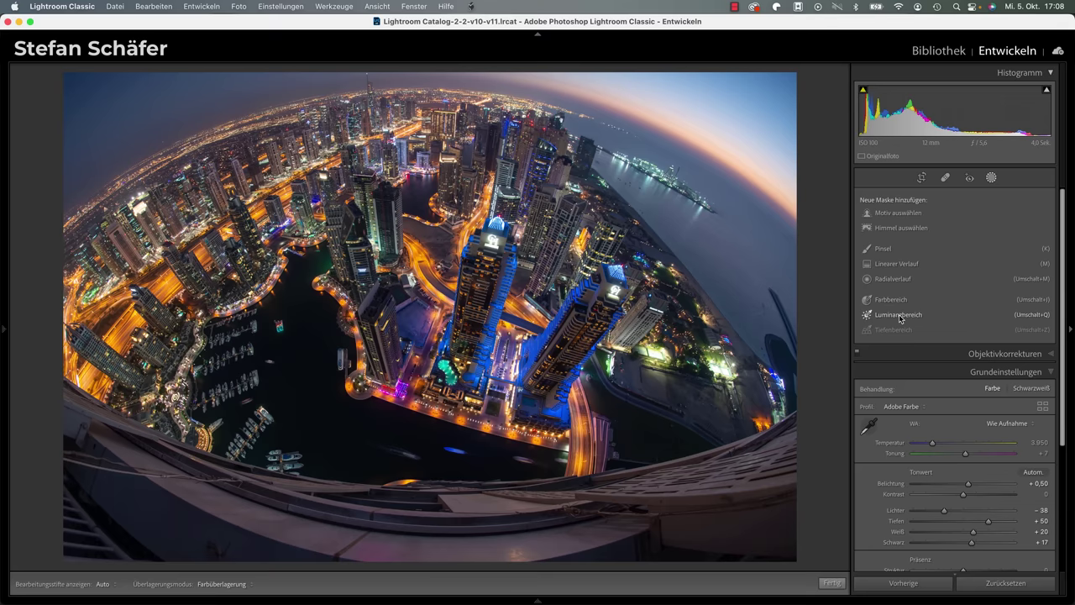
click(900, 316)
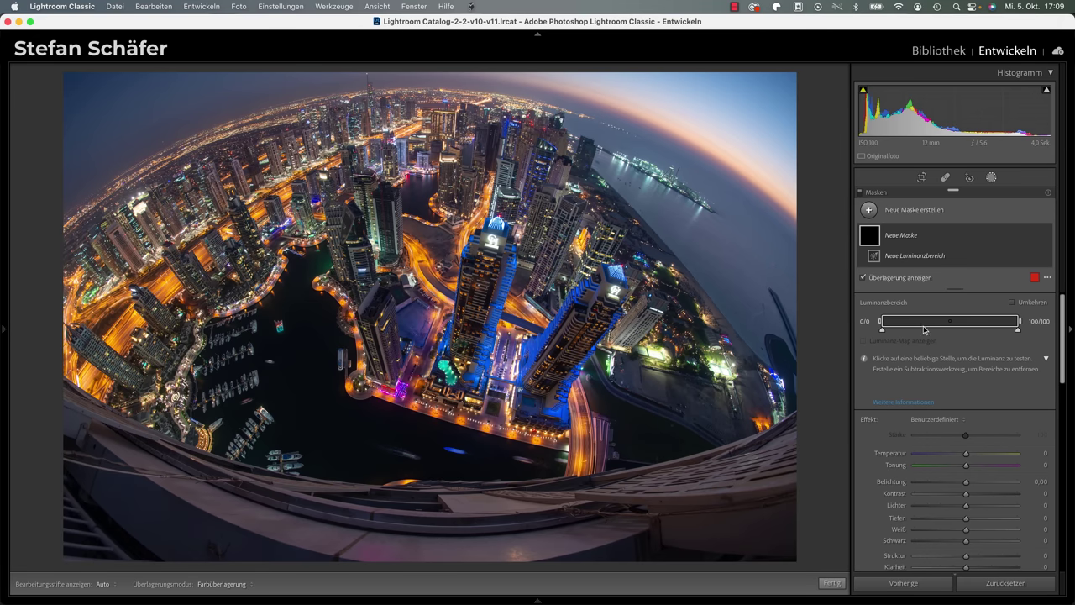
drag(881, 325, 916, 336)
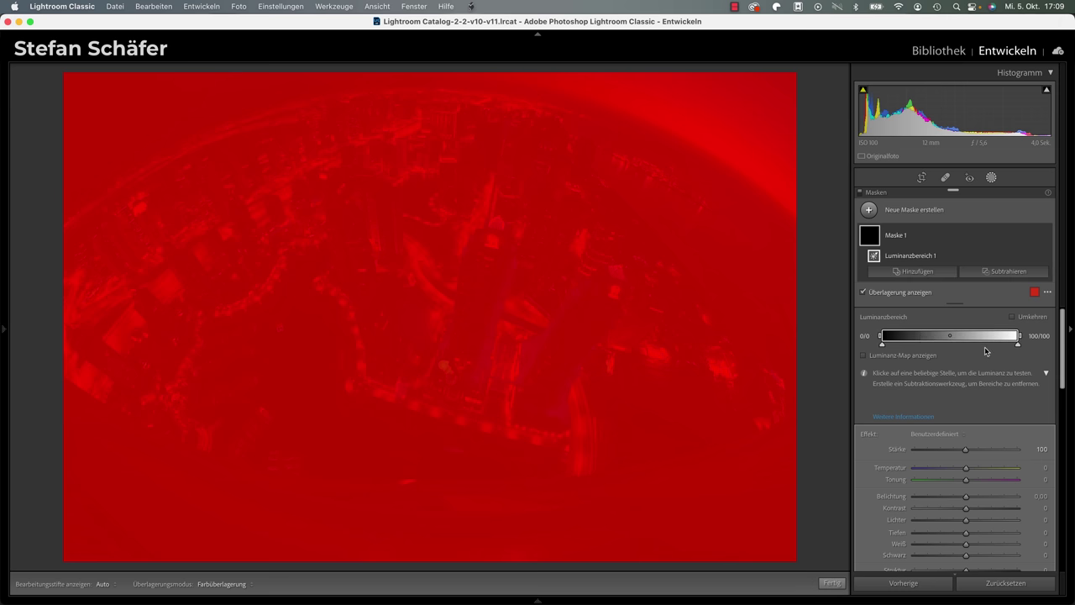
mouse_move(914, 336)
mouse_down()
mouse_move(881, 338)
mouse_move(912, 336)
mouse_up()
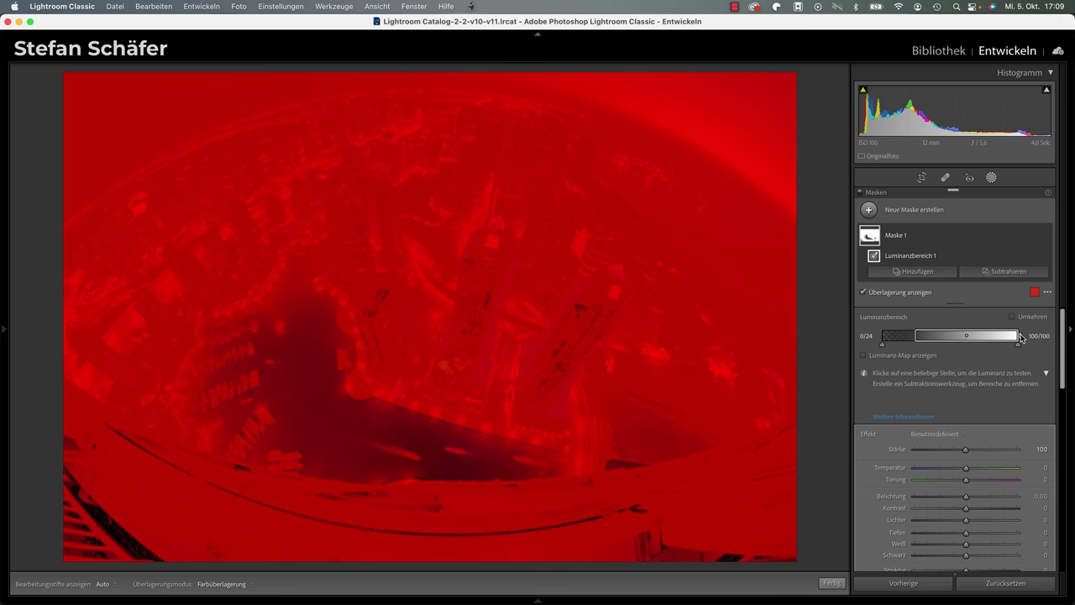
drag(1018, 336, 990, 338)
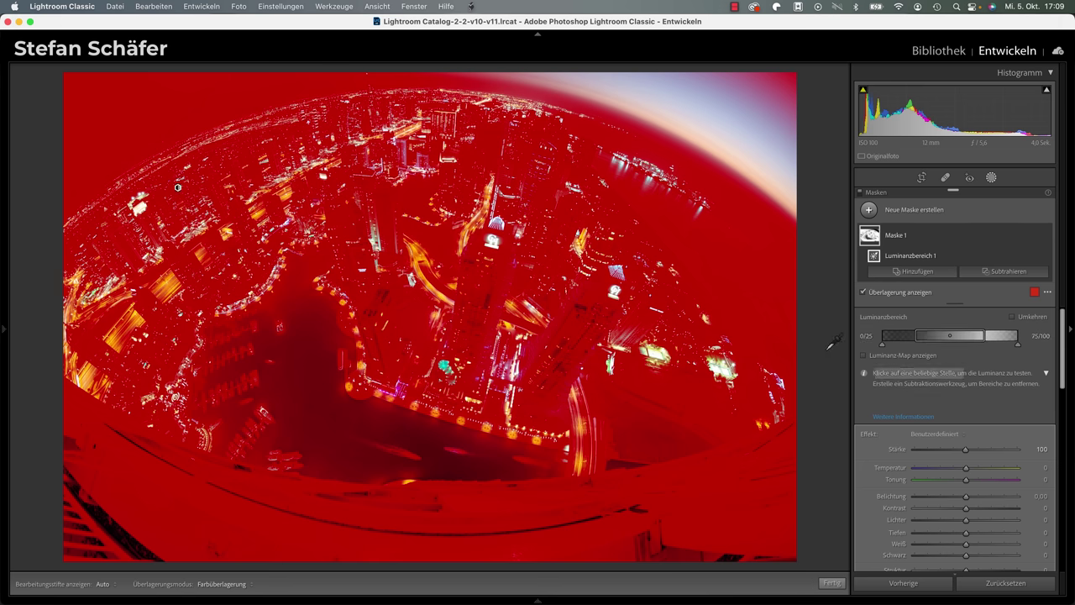
drag(914, 338, 919, 339)
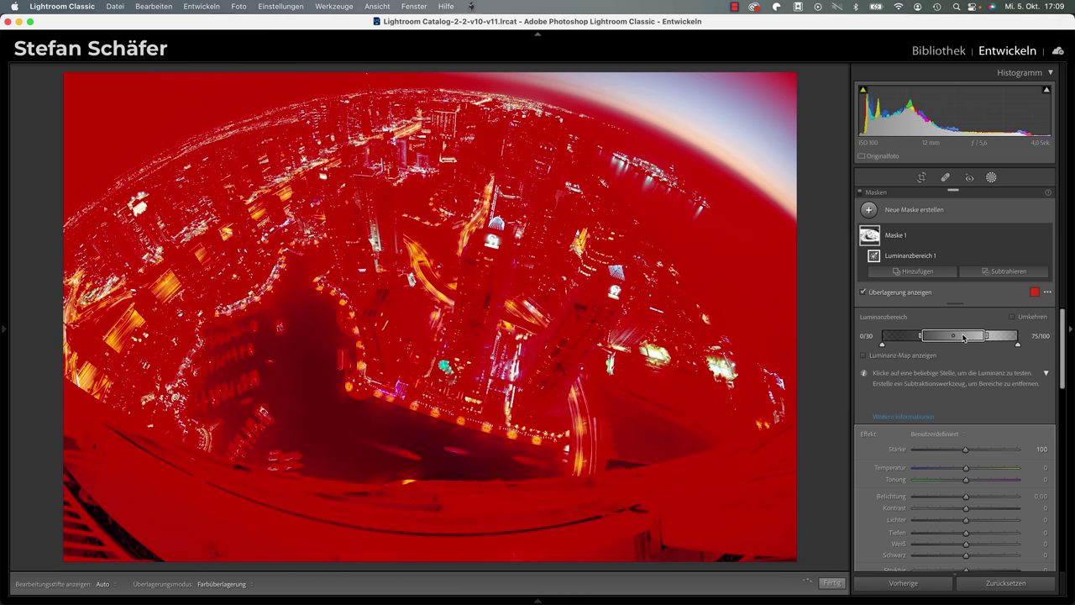
drag(988, 338, 979, 338)
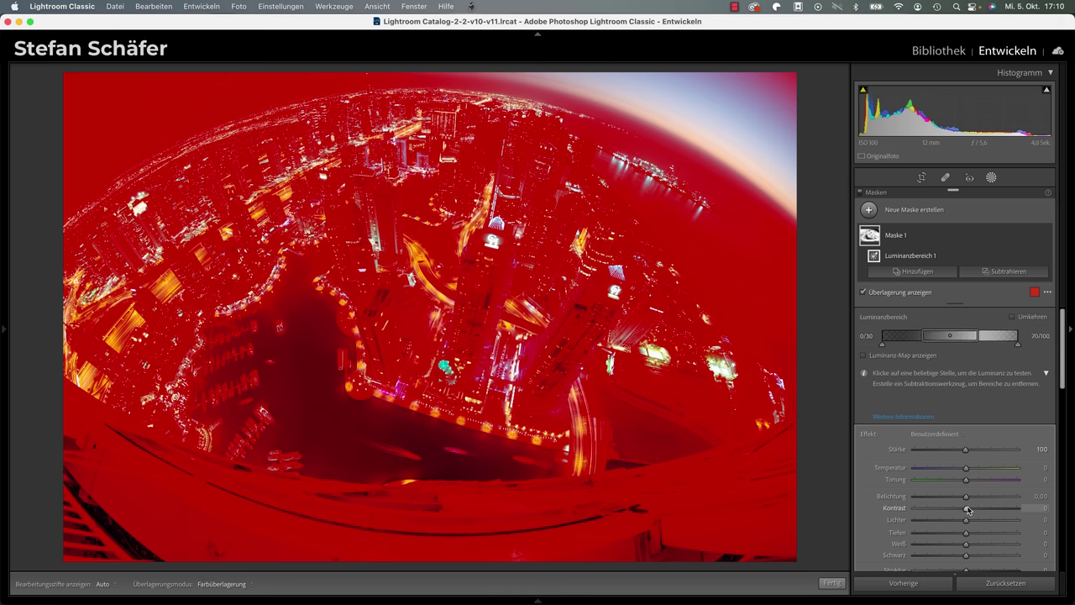
Step: Hide the mask overlay and set Maske 1's Contrast to 40
scroll(974, 502, down, 2)
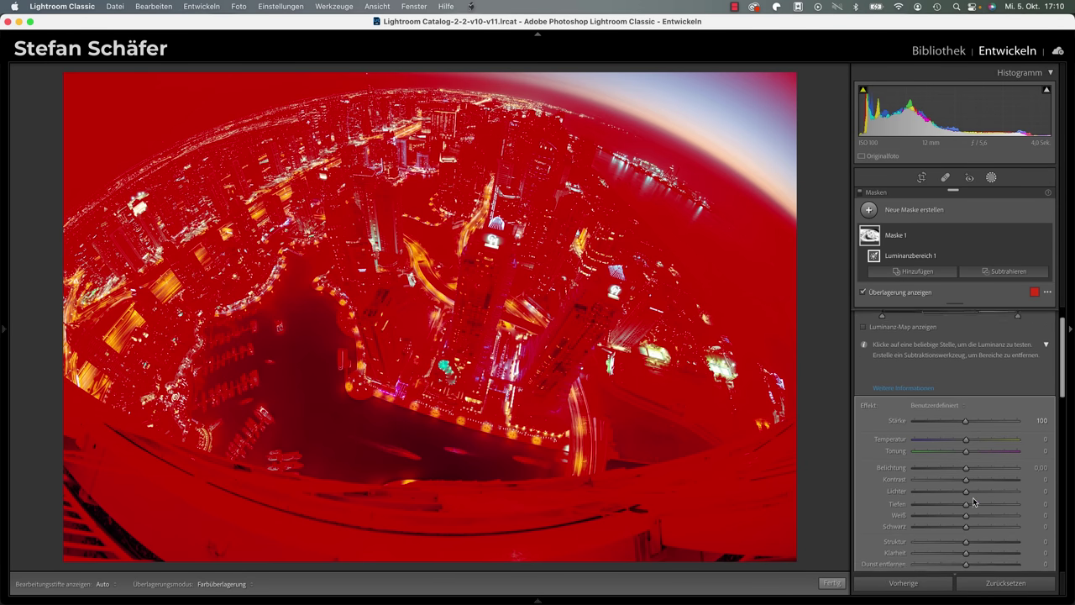
scroll(974, 502, down, 2)
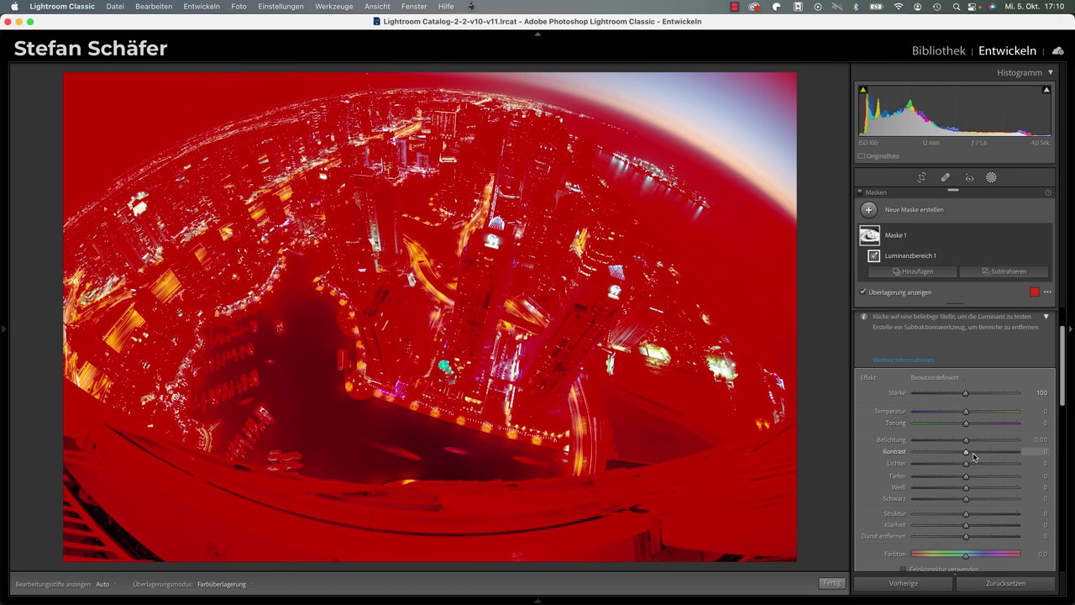
click(863, 292)
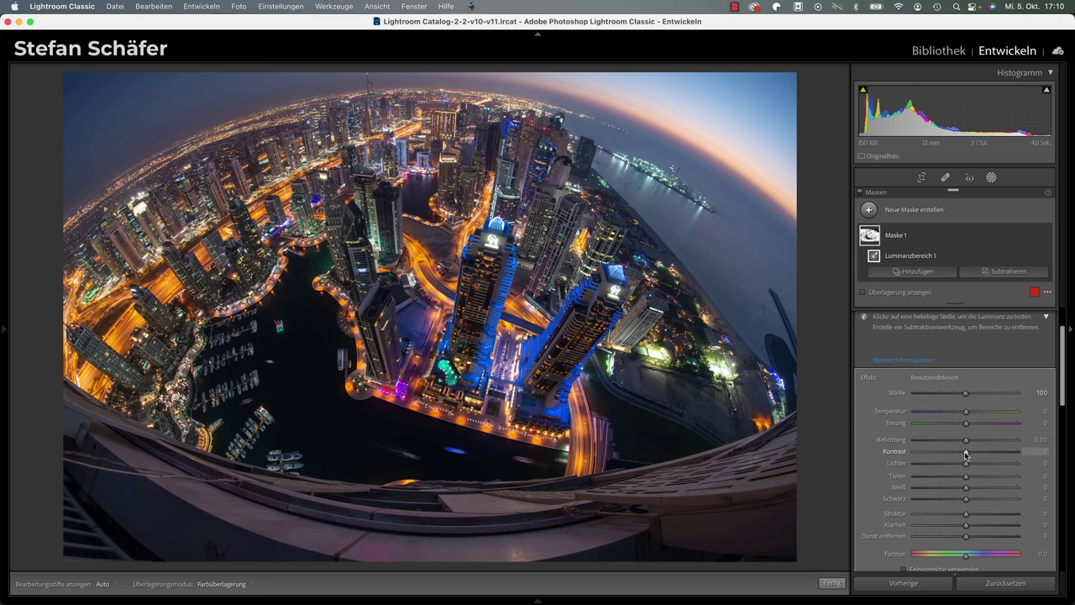
drag(967, 453, 990, 453)
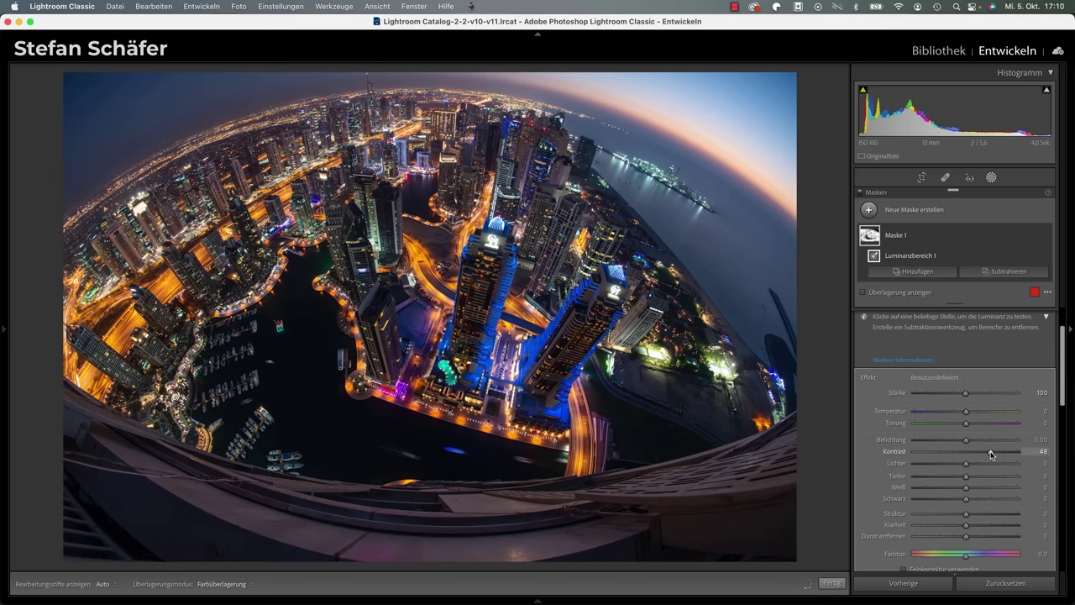
drag(994, 454, 993, 454)
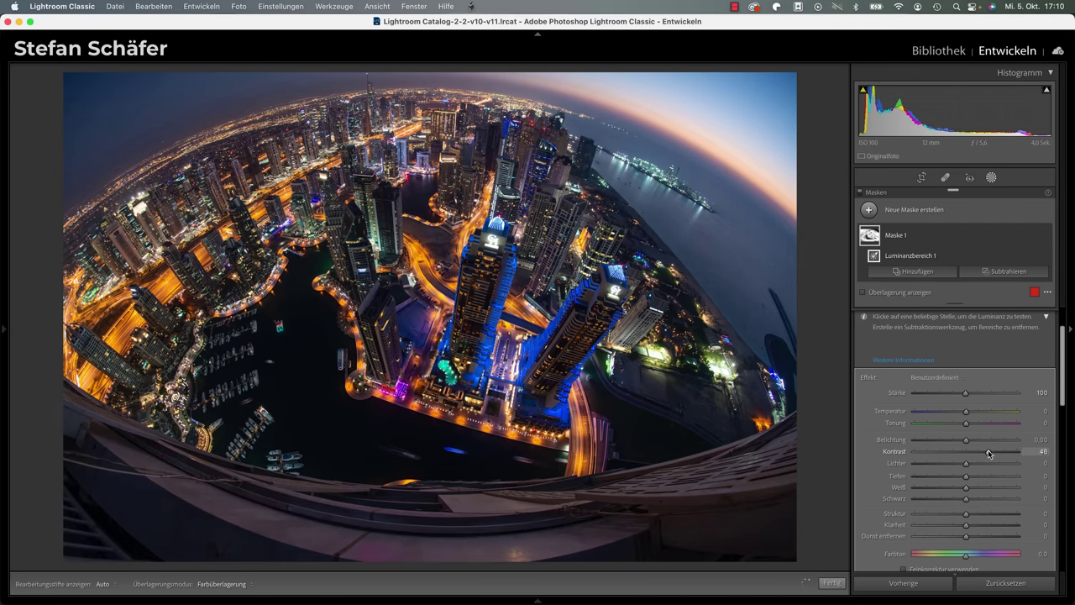
drag(983, 453, 987, 454)
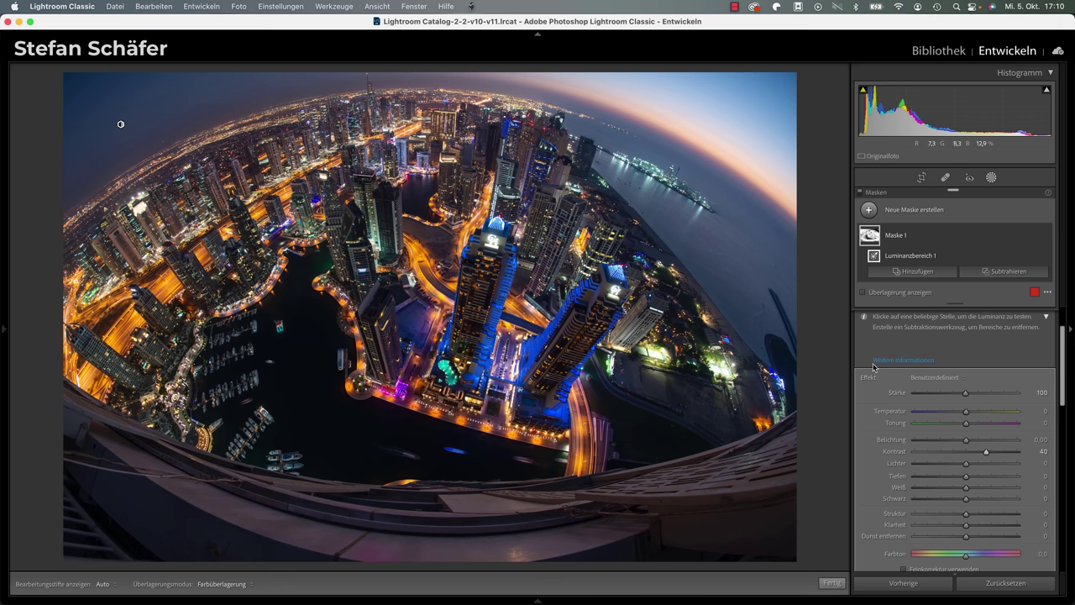
Step: Dismiss the mask-type list without adding a mask and exit masking with Done
scroll(928, 349, up, 2)
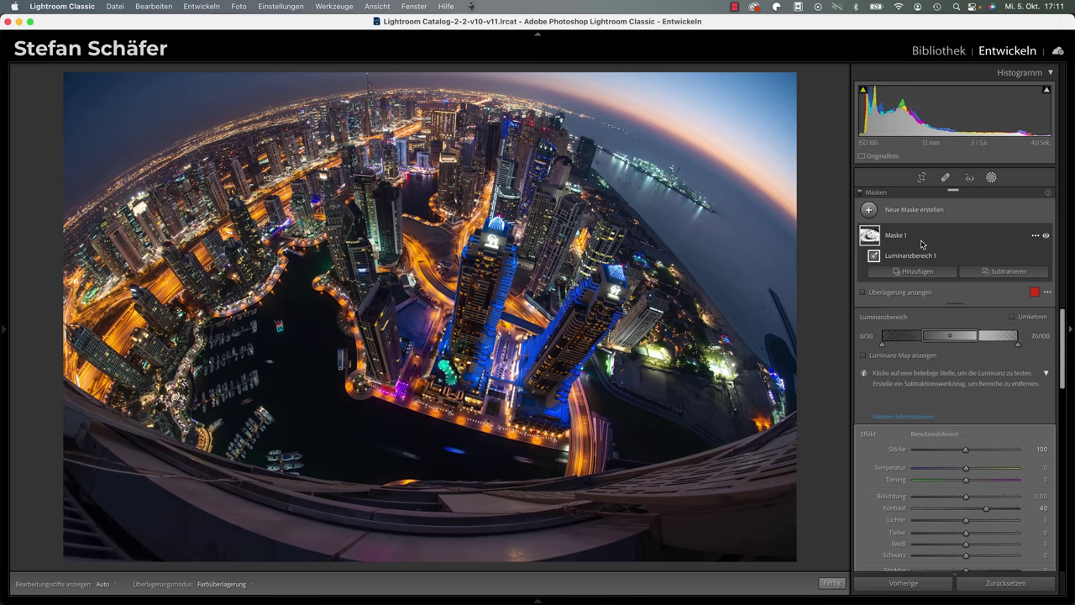
click(920, 210)
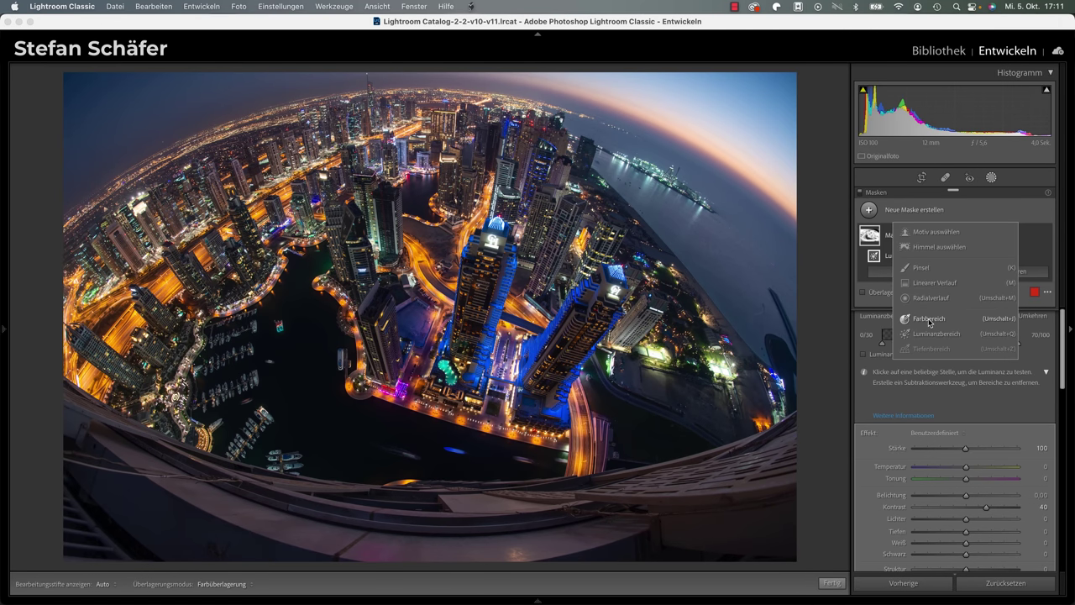
click(865, 329)
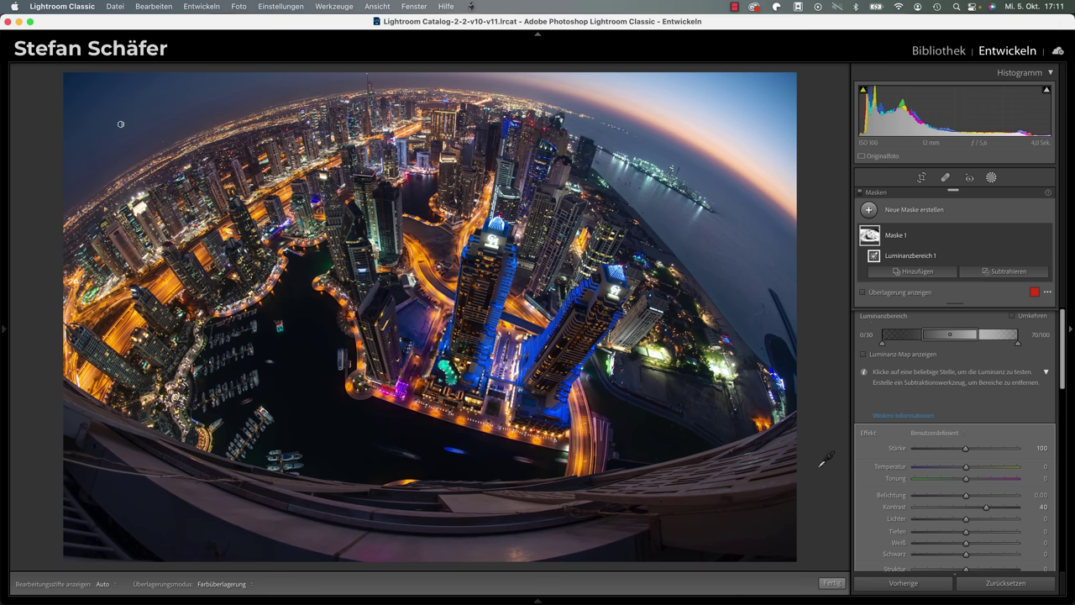
click(829, 582)
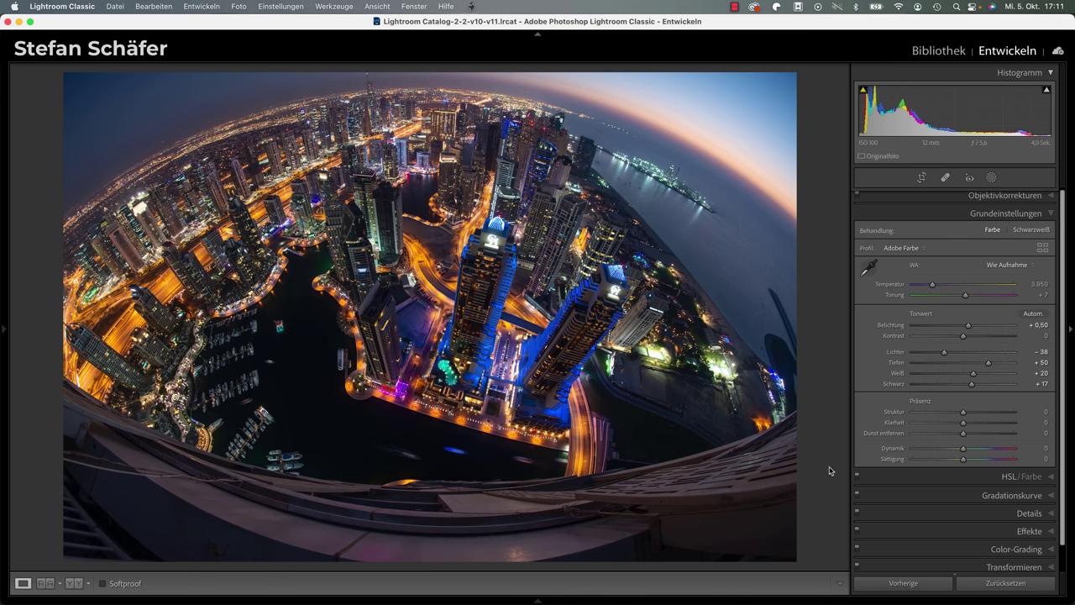
Step: Toggle Before/After with backslash, then show the side-by-side Before/After view
key(backslash)
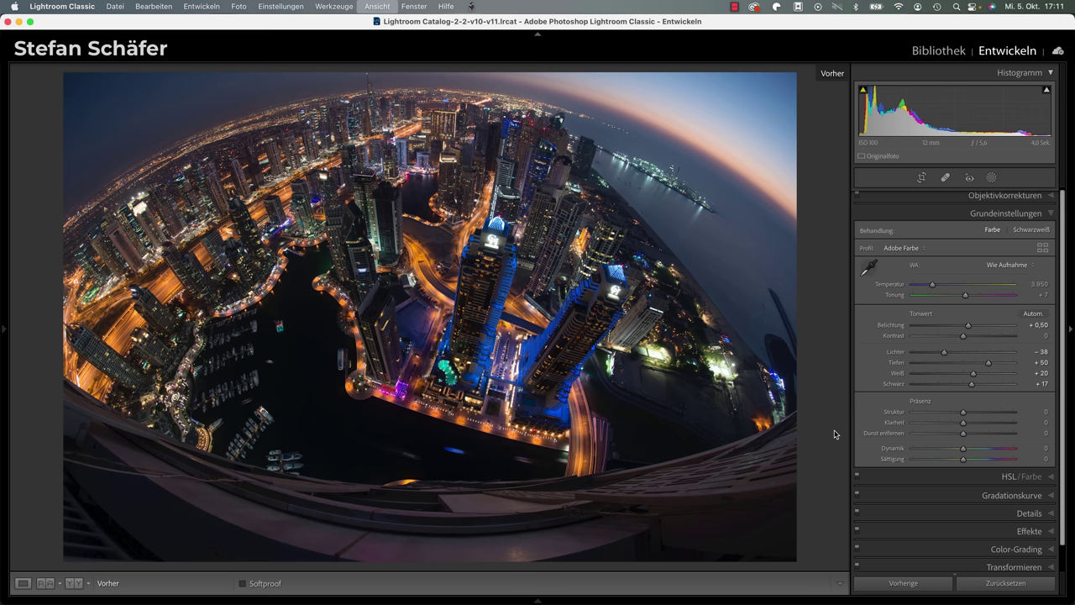
key(backslash)
key(backslash)
key(backslash)
key(backslash)
key(backslash)
key(backslash)
key(backslash)
key(backslash)
key(backslash)
key(backslash)
key(backslash)
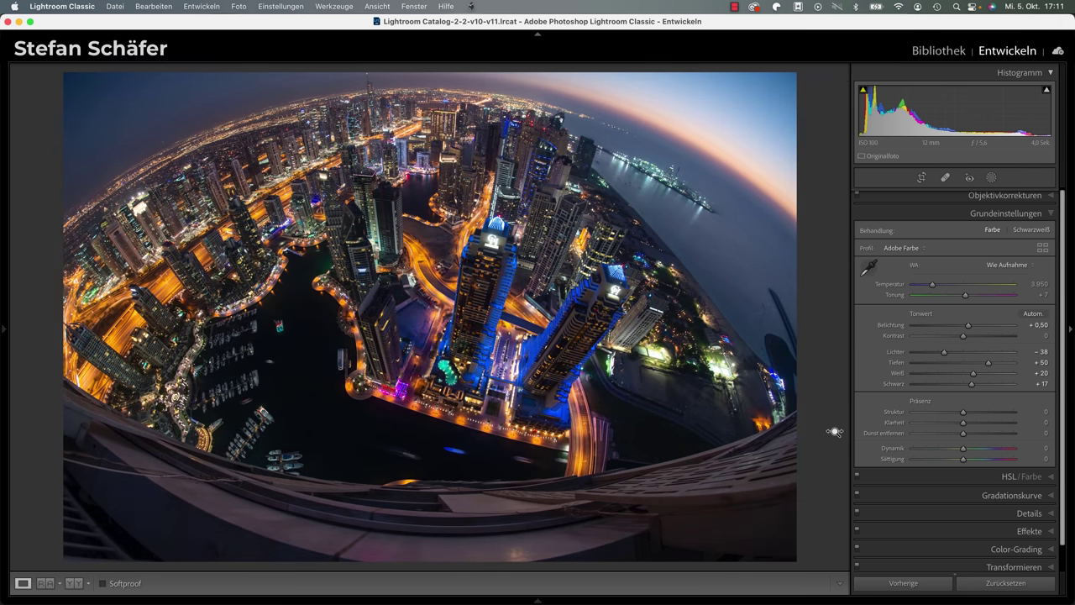
key(backslash)
key(backslash)
click(73, 582)
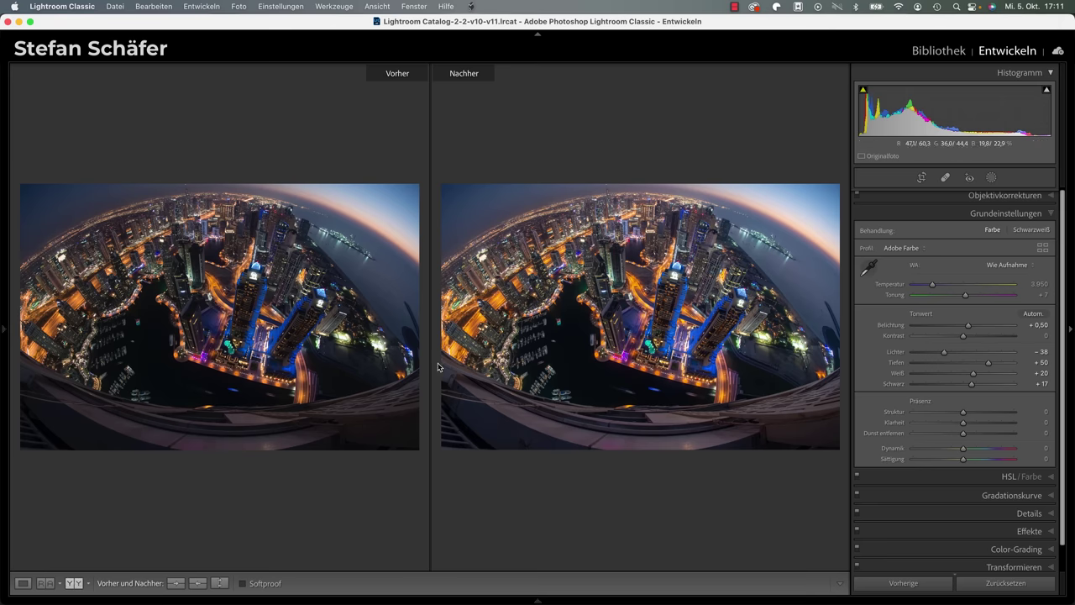